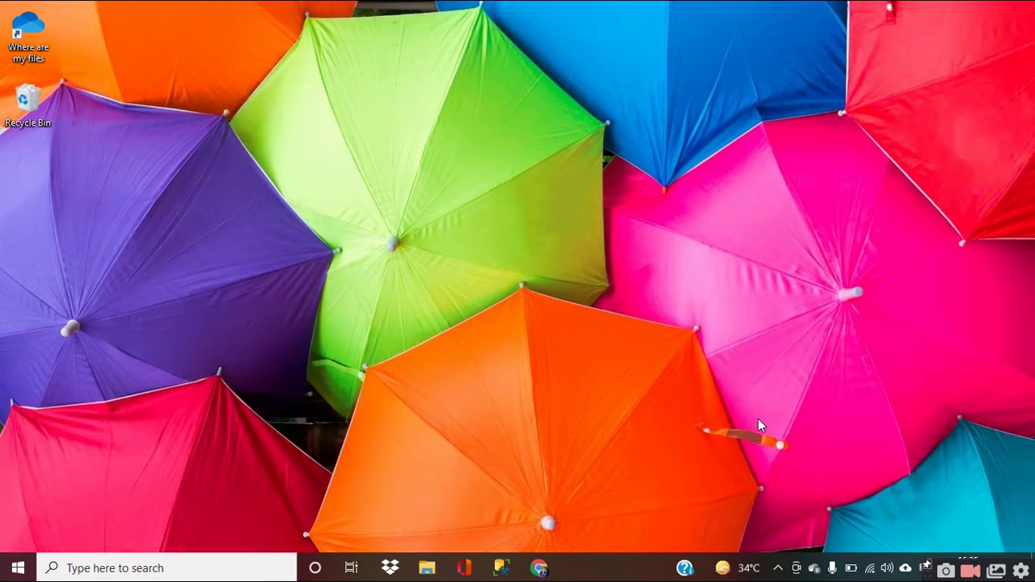
- Open Google Chrome, search for "vlc media player" and open the official VideoLAN website from the results
{"action": "left_click", "coordinate": [540, 567]}
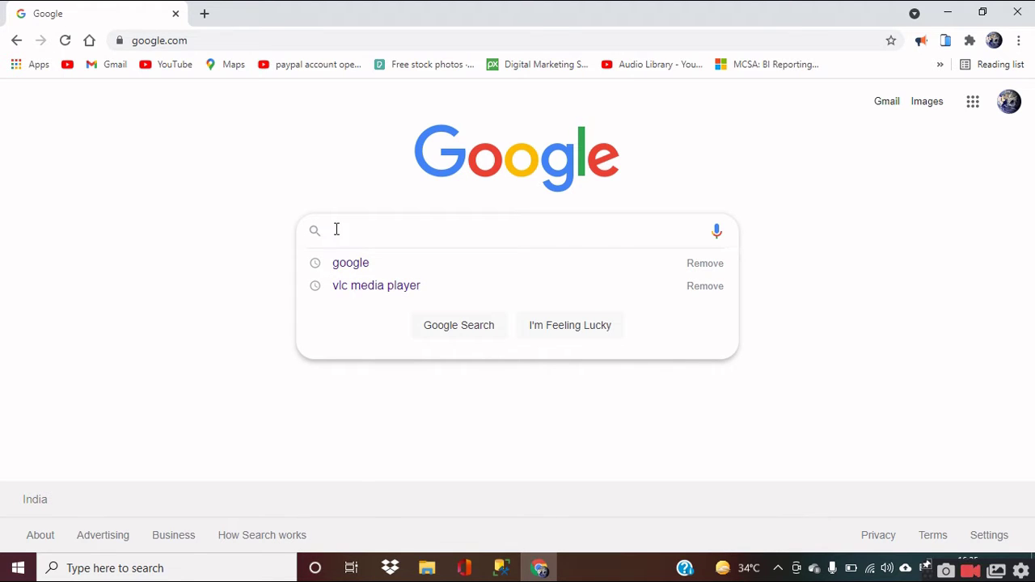
{"action": "left_click", "coordinate": [376, 291]}
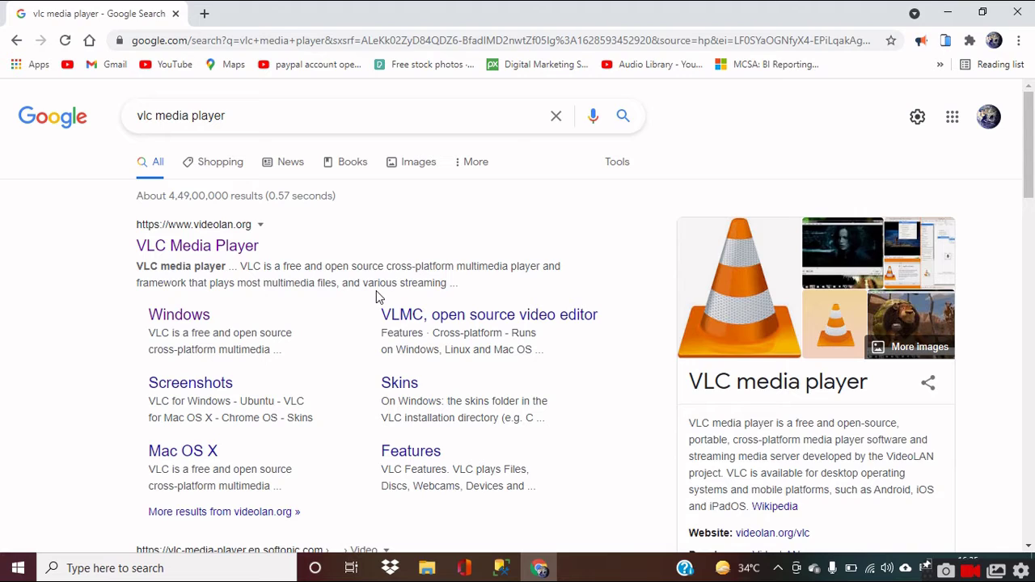
{"action": "left_click", "coordinate": [226, 255]}
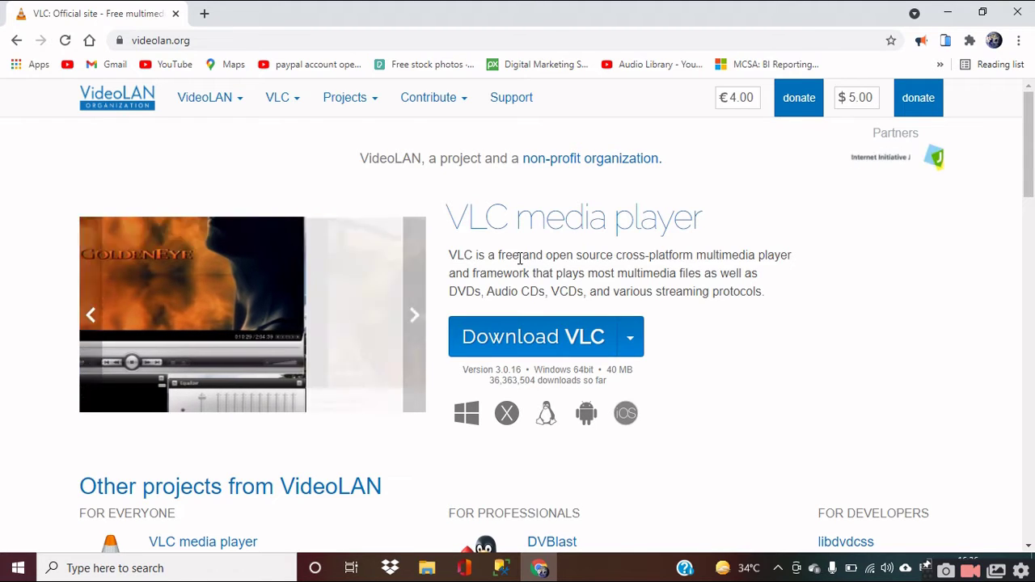
- Check the VLC description and version details, and download VLC 3.0.16 for Windows 64-bit
{"action": "left_click_drag", "start_coordinate": [515, 259], "coordinate": [489, 258]}
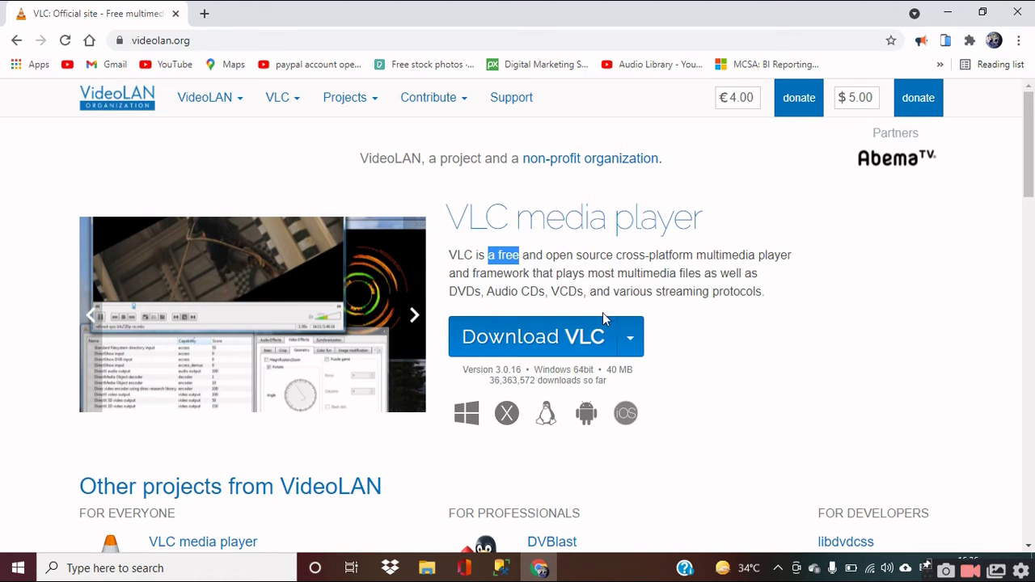
{"action": "left_click_drag", "start_coordinate": [594, 370], "coordinate": [552, 370]}
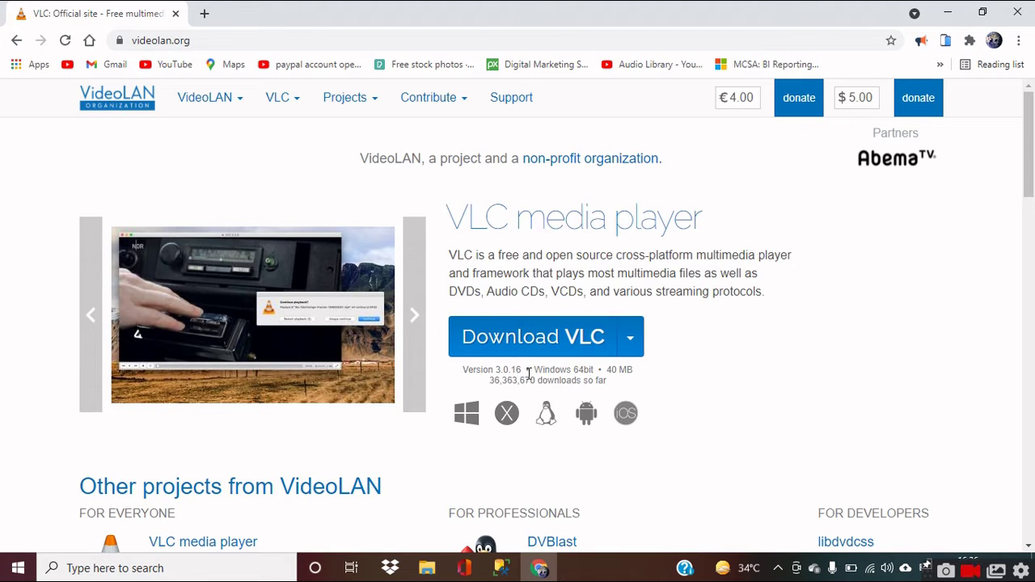
{"action": "left_click_drag", "start_coordinate": [528, 372], "coordinate": [501, 372]}
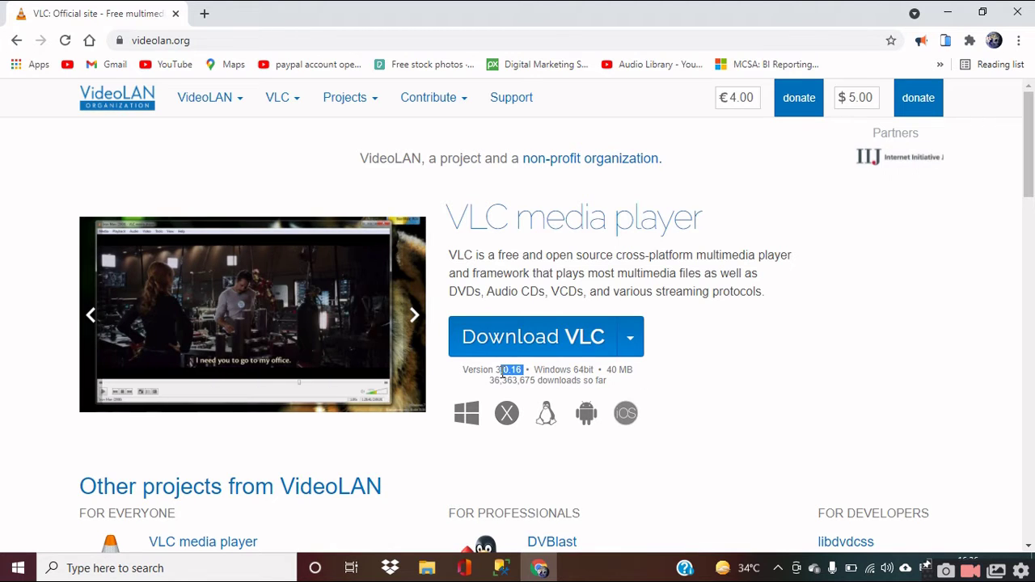
{"action": "left_click", "coordinate": [713, 368]}
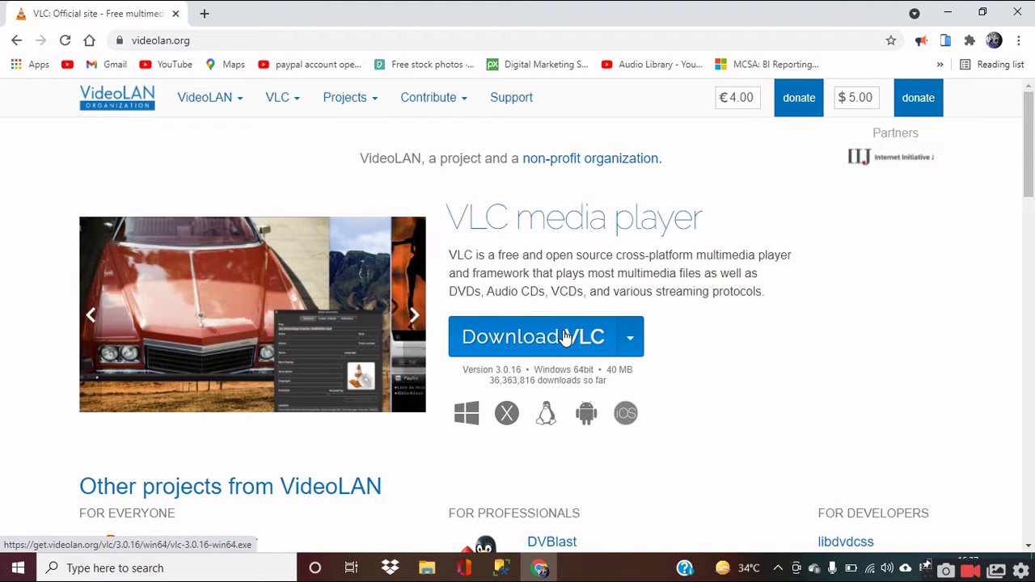
{"action": "left_click", "coordinate": [564, 336]}
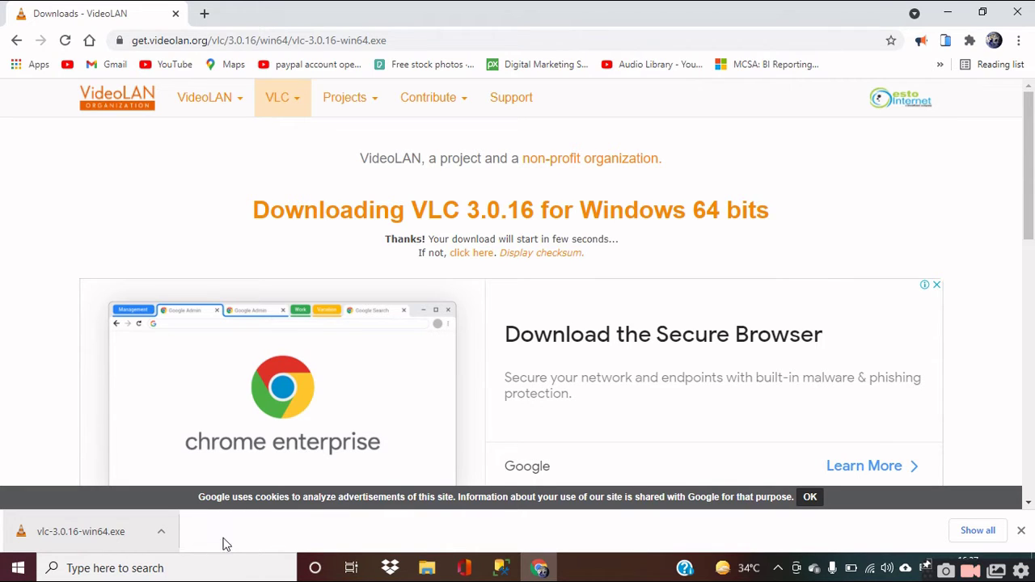
- Run the downloaded vlc-3.0.16-win64.exe installer in English and proceed past the welcome page and license agreement
{"action": "left_click", "coordinate": [114, 537]}
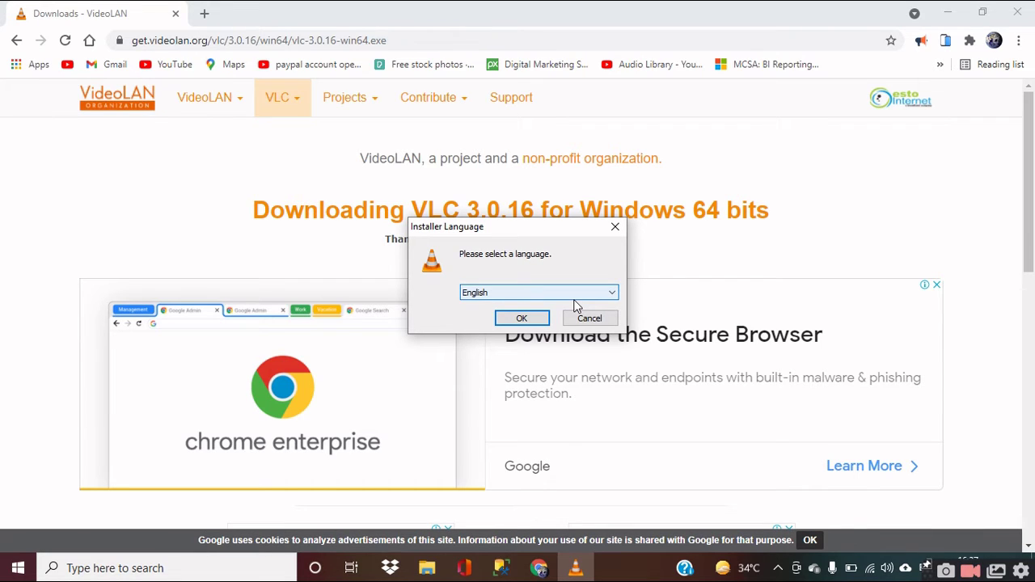
{"action": "left_click", "coordinate": [524, 319]}
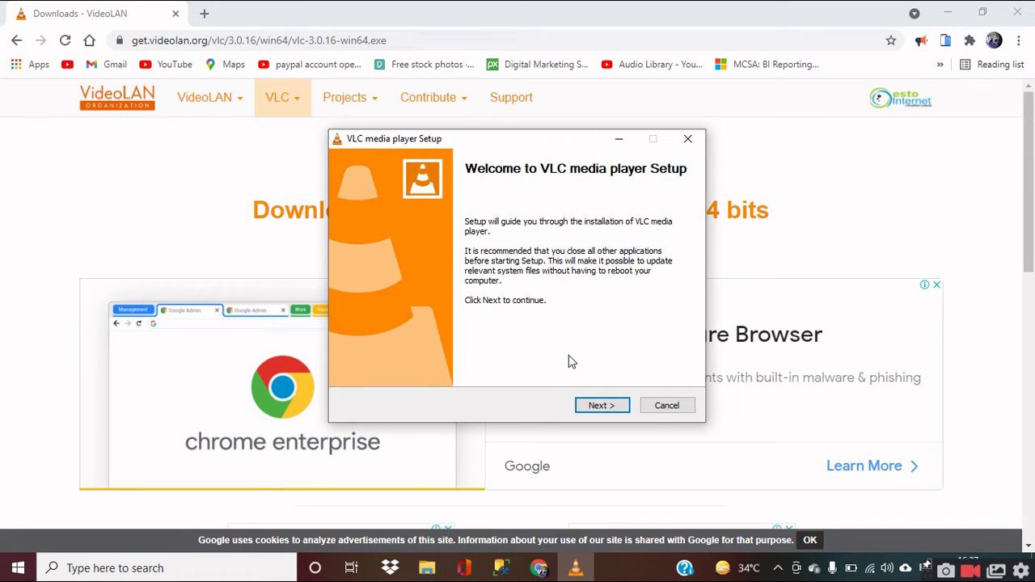
{"action": "left_click", "coordinate": [589, 406]}
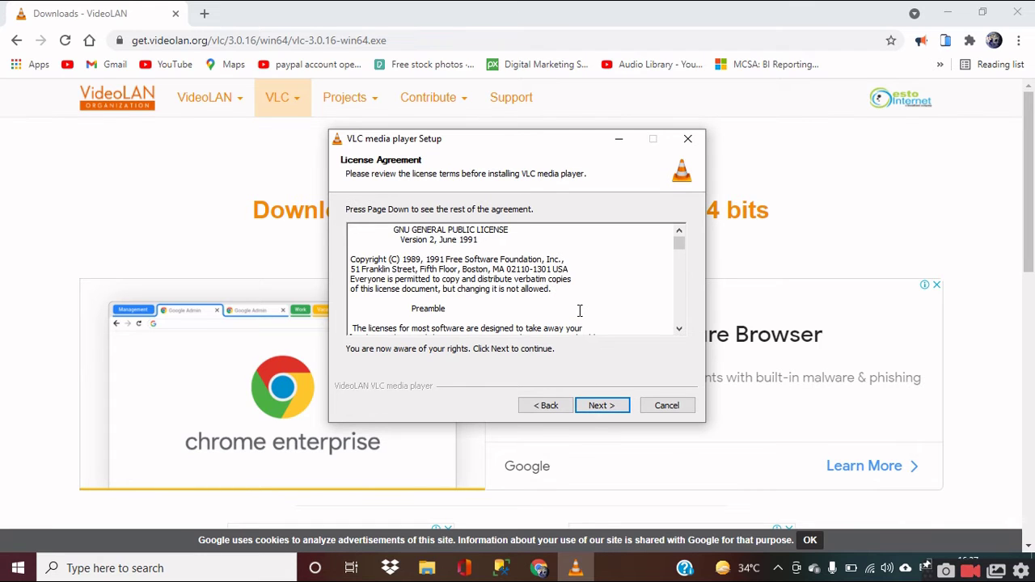
{"action": "left_click", "coordinate": [598, 405]}
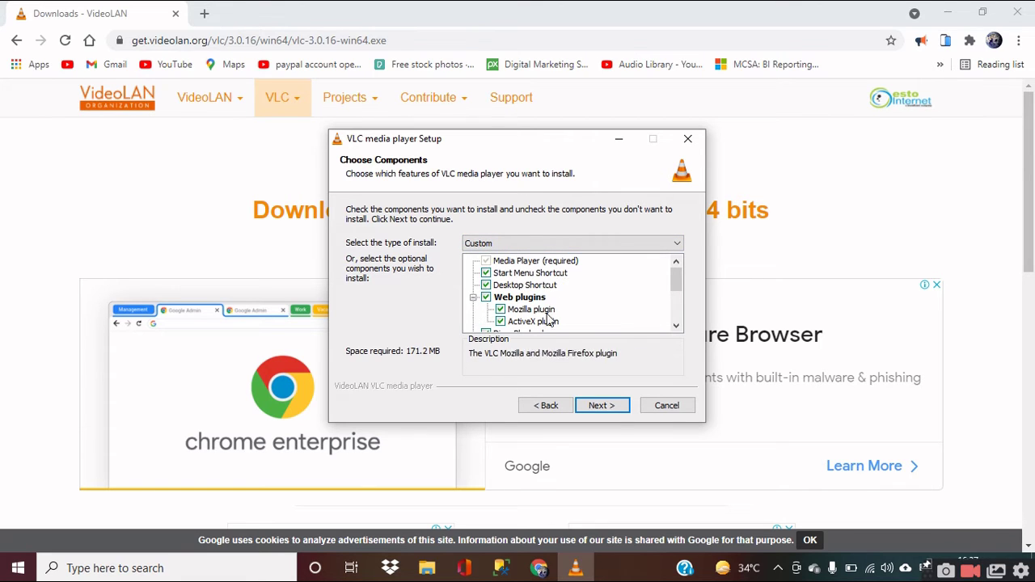
- Review and keep the default components, and install VLC media player to C:\Program Files\VideoLAN\VLC
{"action": "scroll", "coordinate": [537, 324], "scroll_direction": "down", "scroll_amount": 2}
{"action": "scroll", "coordinate": [542, 304], "scroll_direction": "up", "scroll_amount": 3}
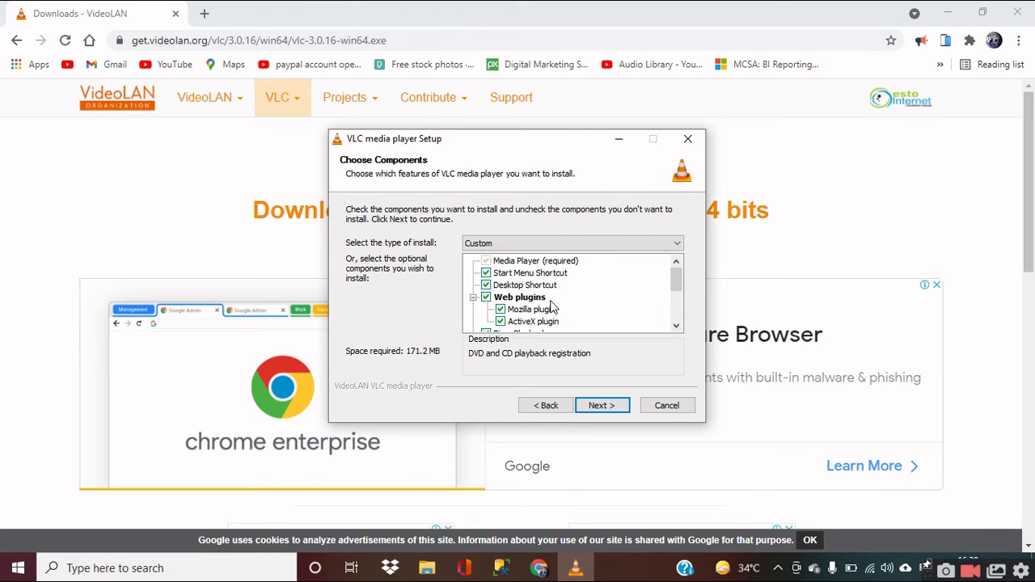
{"action": "left_click", "coordinate": [603, 406]}
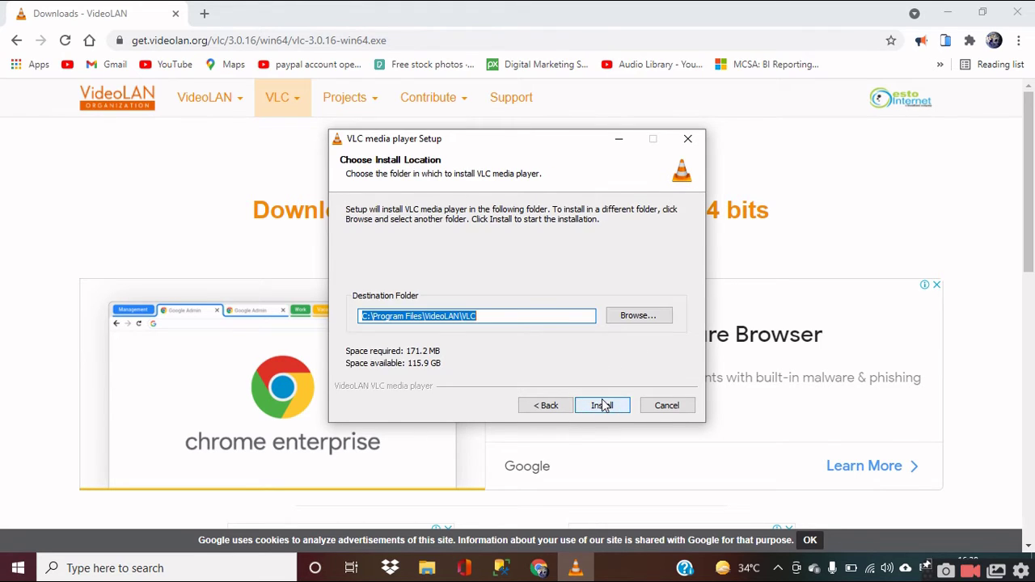
{"action": "left_click", "coordinate": [502, 317]}
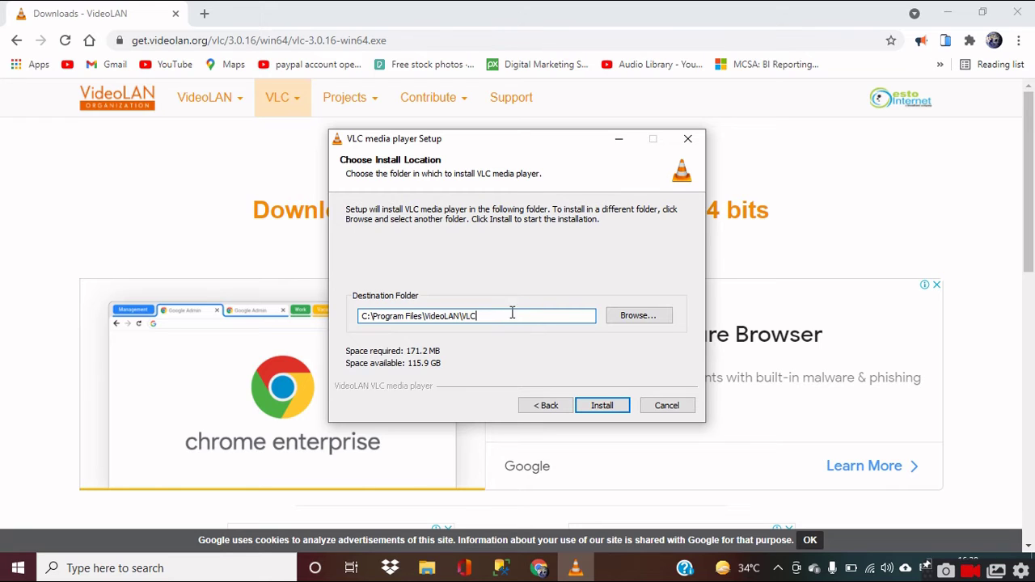
{"action": "left_click", "coordinate": [600, 404]}
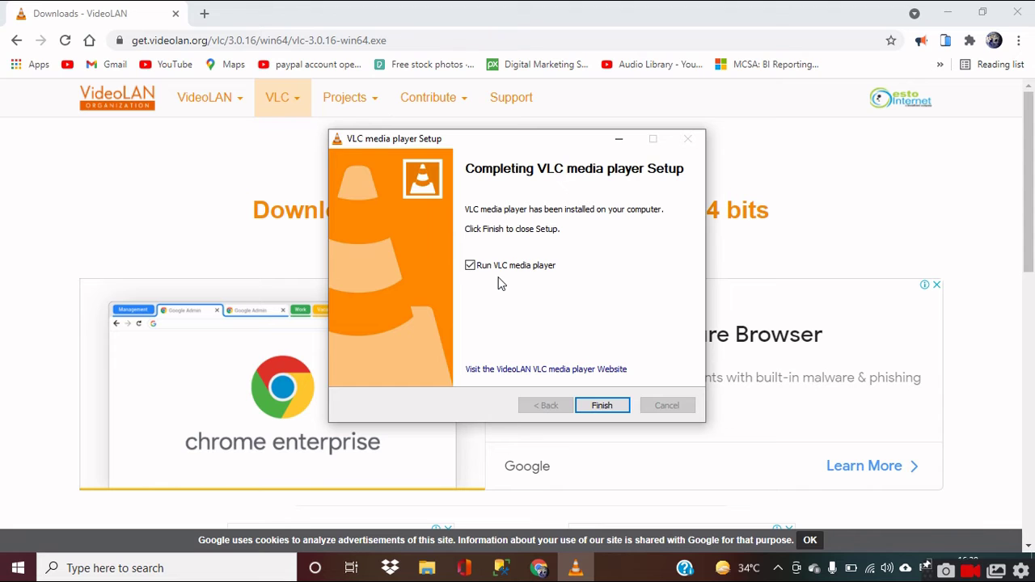
- Finish the setup with the Run VLC media player option enabled, and close the player once it starts
{"action": "left_click", "coordinate": [601, 406]}
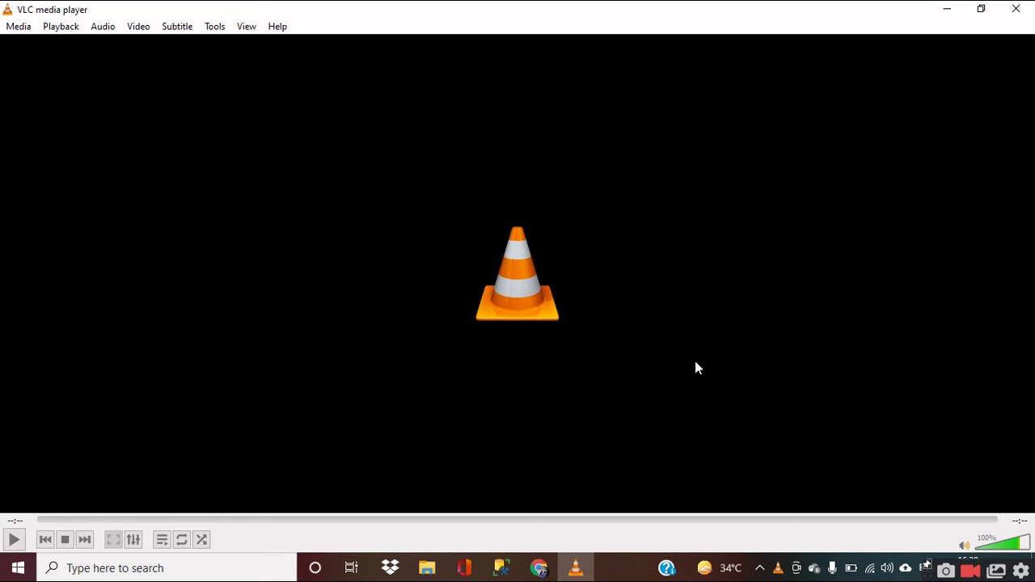
{"action": "left_click", "coordinate": [1016, 10]}
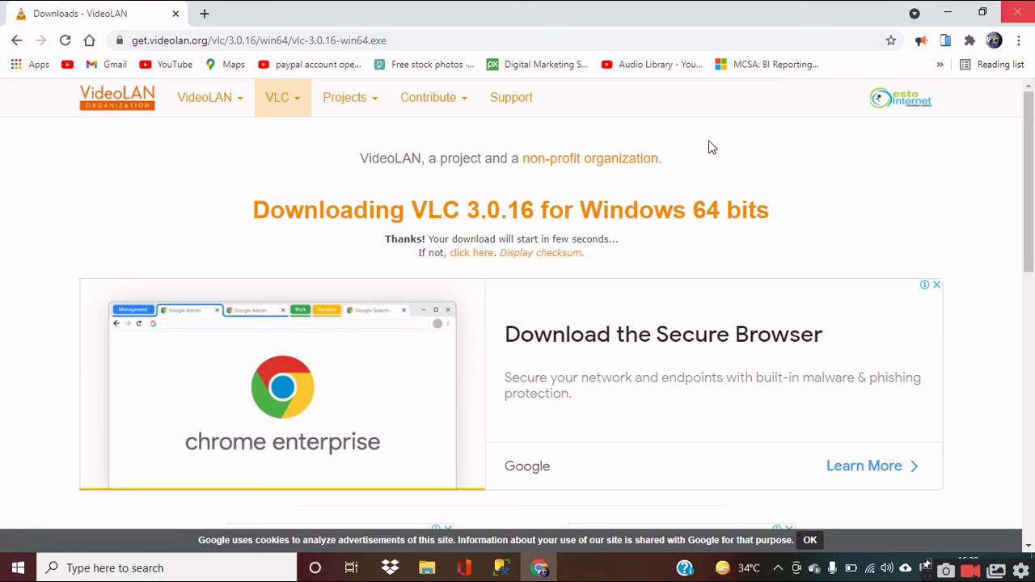
- Find Control Panel through the Windows search for "control" and open its list of programs to uninstall
{"action": "left_click", "coordinate": [97, 569]}
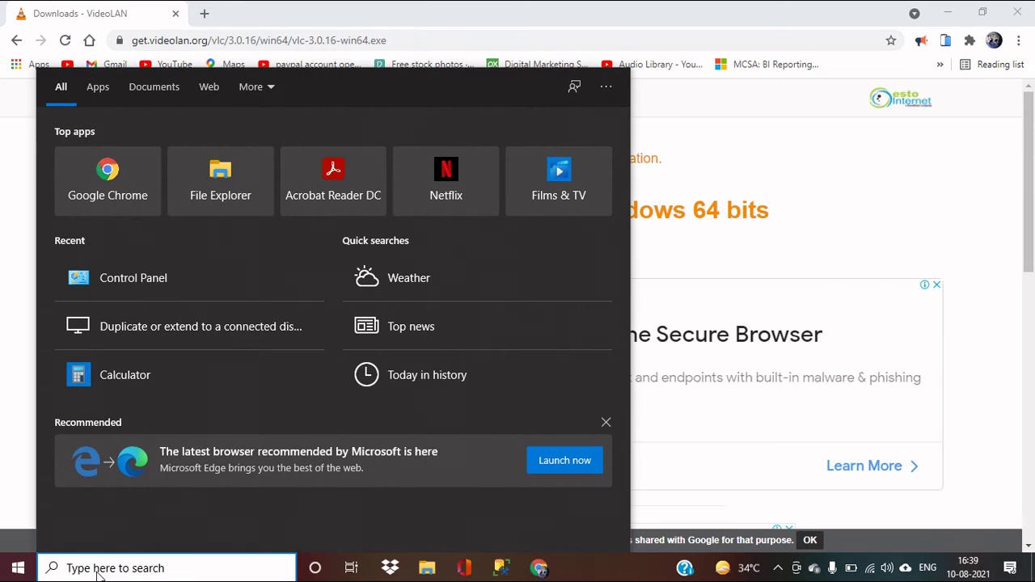
{"action": "type", "text": "control"}
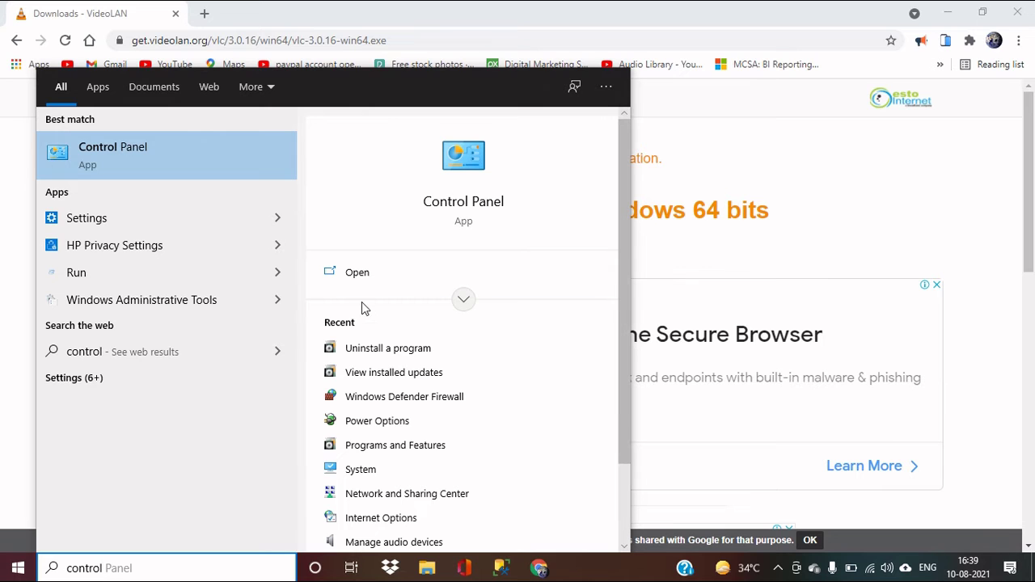
{"action": "left_click", "coordinate": [370, 274]}
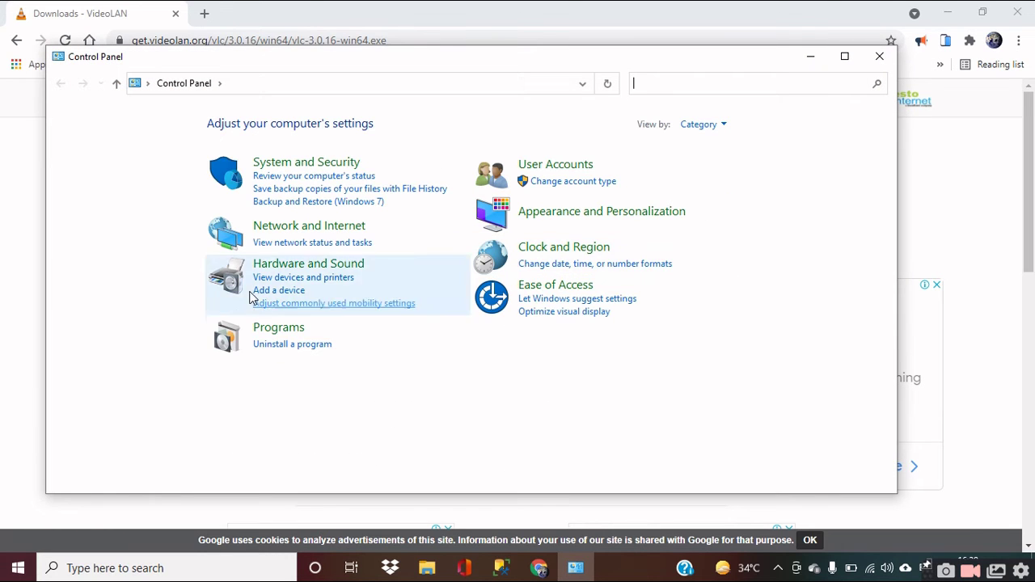
{"action": "left_click", "coordinate": [288, 349]}
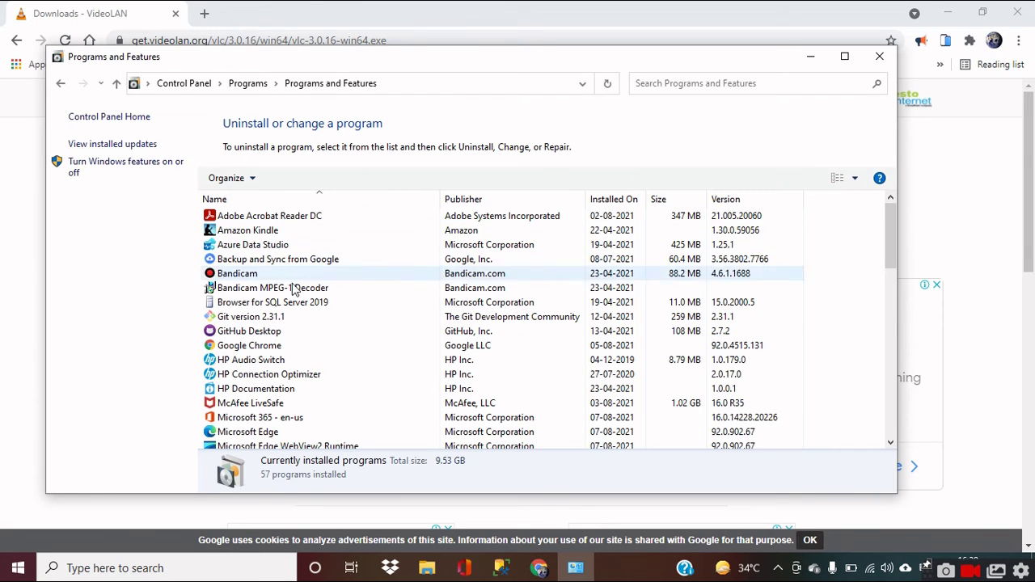
- Locate VLC media player in the list of installed programs and select it
{"action": "scroll", "coordinate": [306, 387], "scroll_direction": "down", "scroll_amount": 1}
{"action": "scroll", "coordinate": [305, 391], "scroll_direction": "down", "scroll_amount": 5}
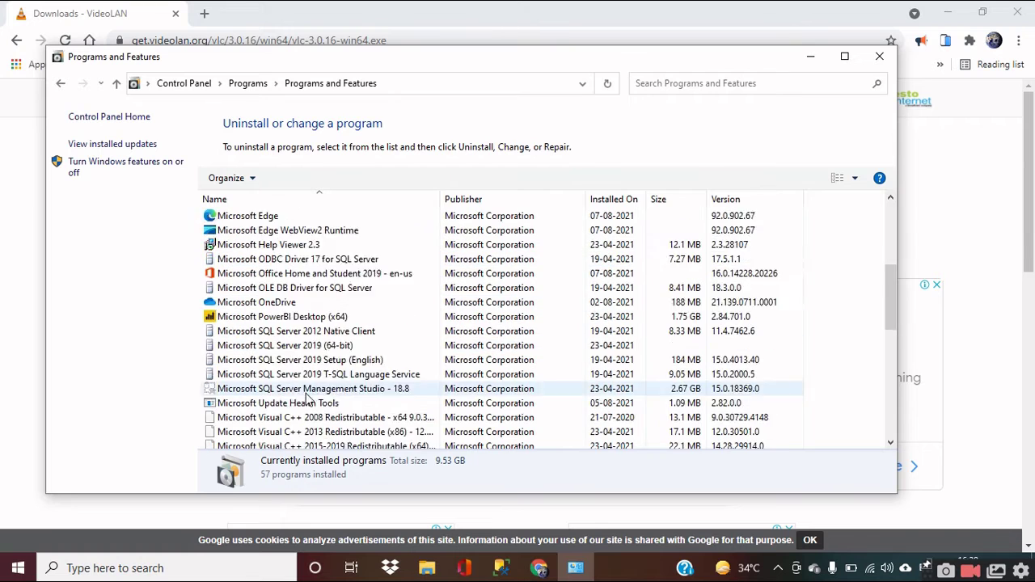
{"action": "scroll", "coordinate": [339, 338], "scroll_direction": "up", "scroll_amount": 1}
{"action": "scroll", "coordinate": [340, 338], "scroll_direction": "down", "scroll_amount": 10}
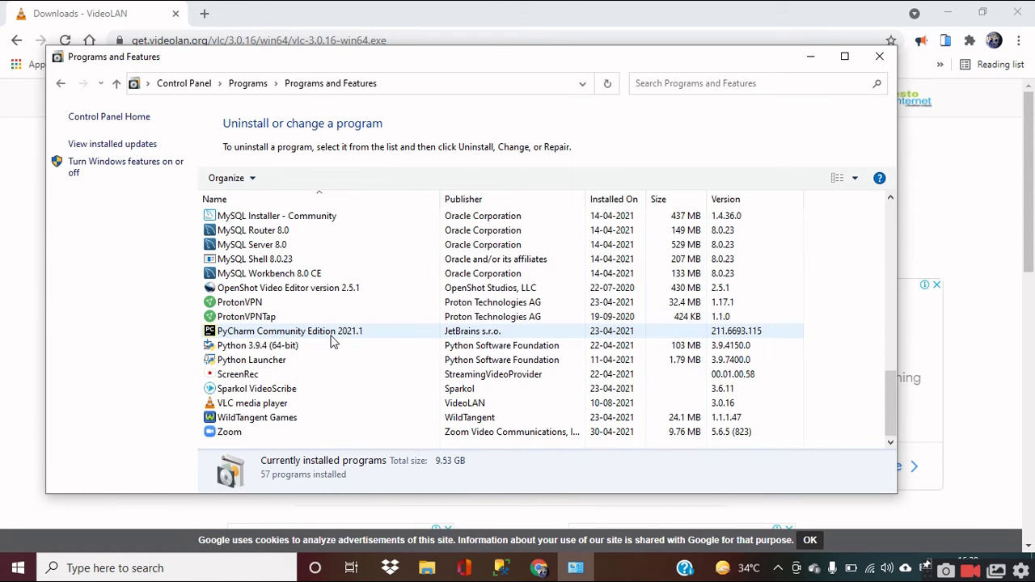
{"action": "left_click", "coordinate": [280, 405]}
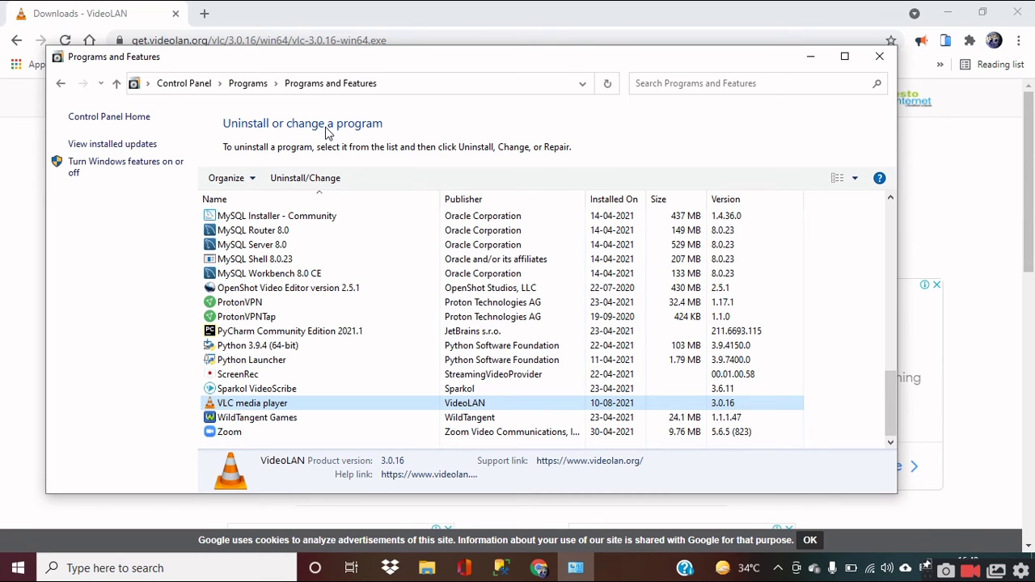
- Return to the Control Panel home, reopen the uninstall list and show the Uninstall/Change option for VLC media player
{"action": "left_click", "coordinate": [185, 84]}
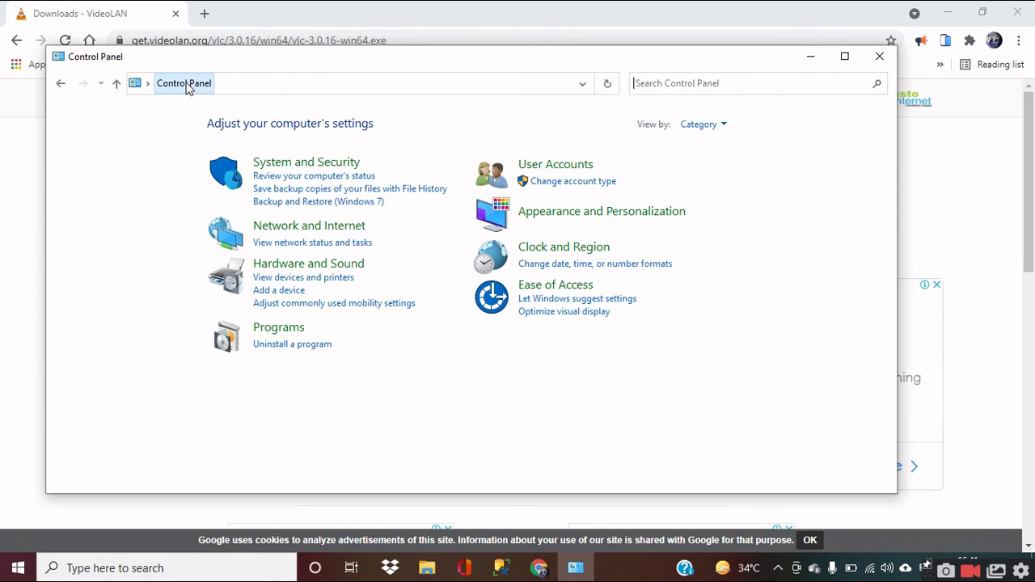
{"action": "left_click", "coordinate": [273, 350]}
{"action": "scroll", "coordinate": [300, 342], "scroll_direction": "down", "scroll_amount": 10}
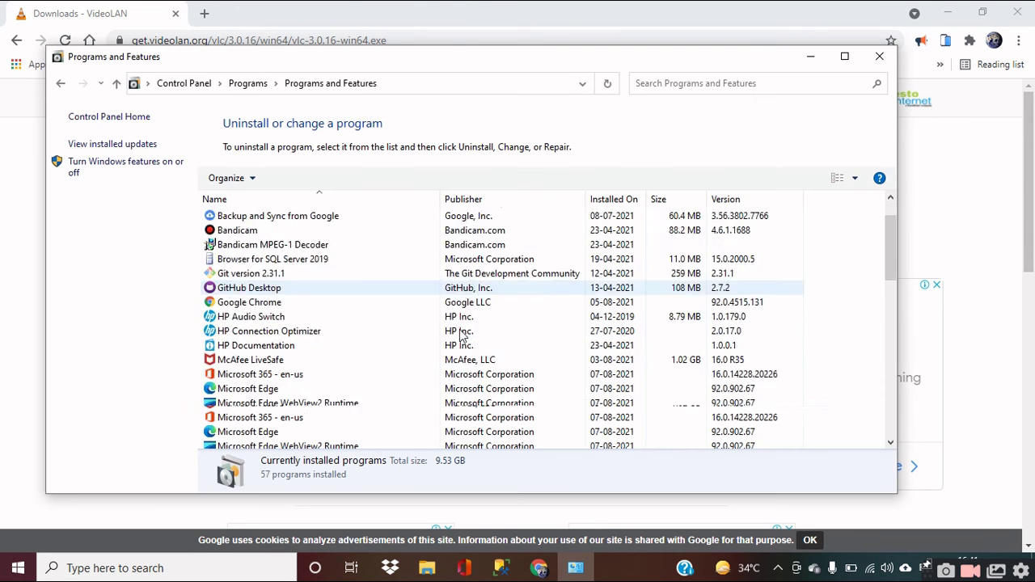
{"action": "scroll", "coordinate": [461, 372], "scroll_direction": "down", "scroll_amount": 6}
{"action": "left_click", "coordinate": [261, 402]}
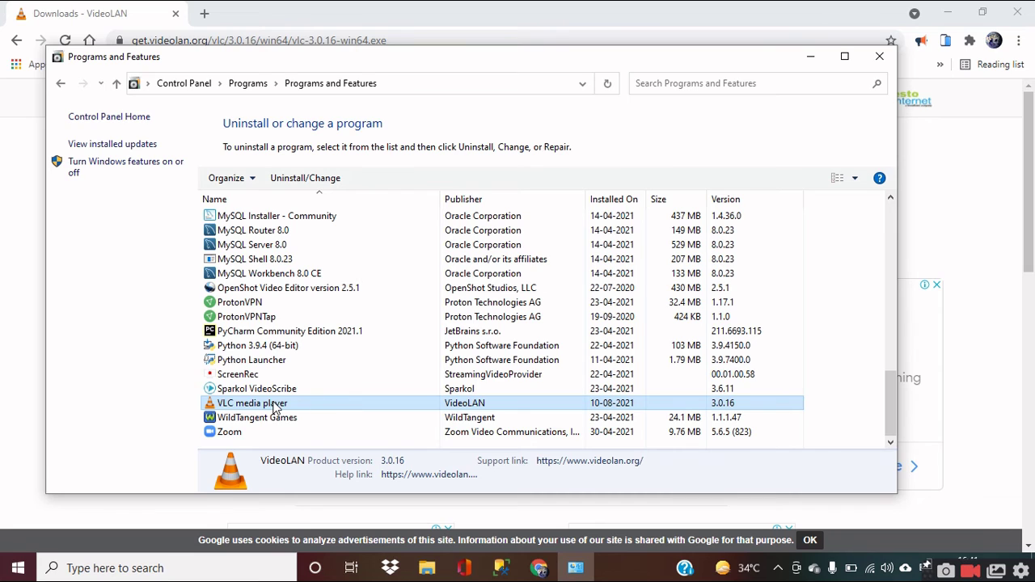
{"action": "right_click", "coordinate": [273, 405]}
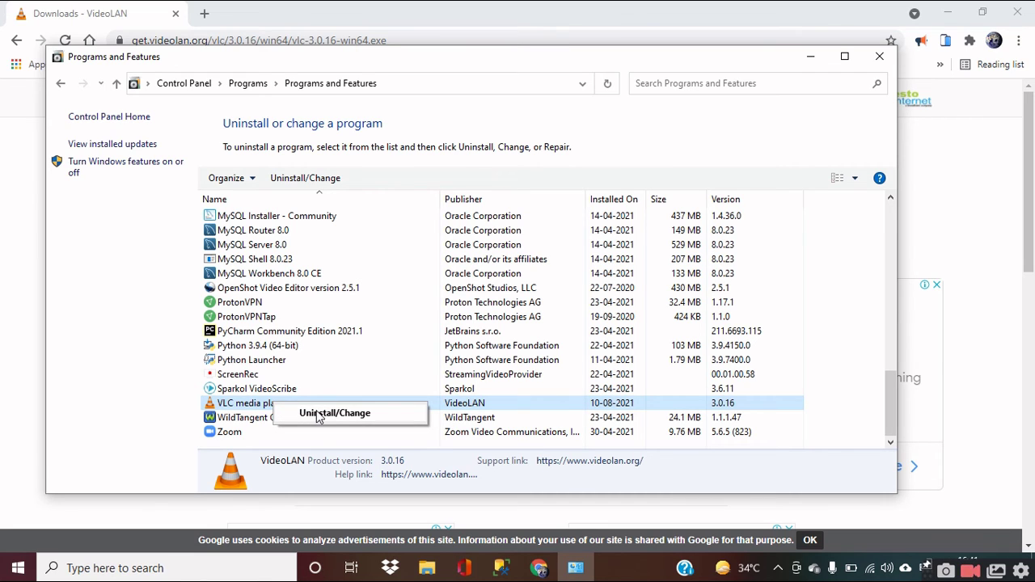
{"action": "left_click", "coordinate": [194, 474]}
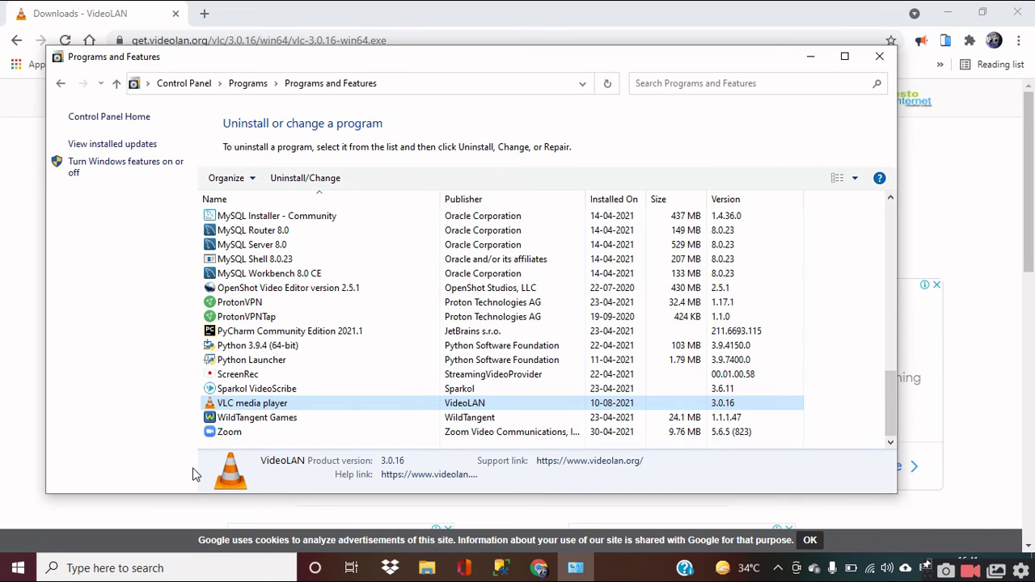
- Uninstall VLC media player without deleting its preferences and cache, and finish the uninstall wizard
{"action": "double_click", "coordinate": [260, 405]}
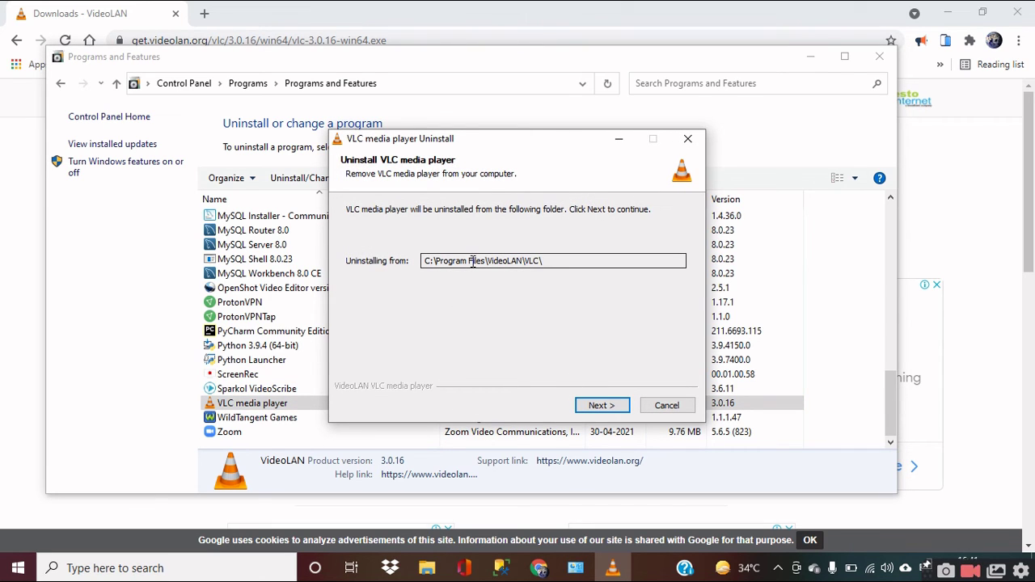
{"action": "left_click", "coordinate": [603, 403]}
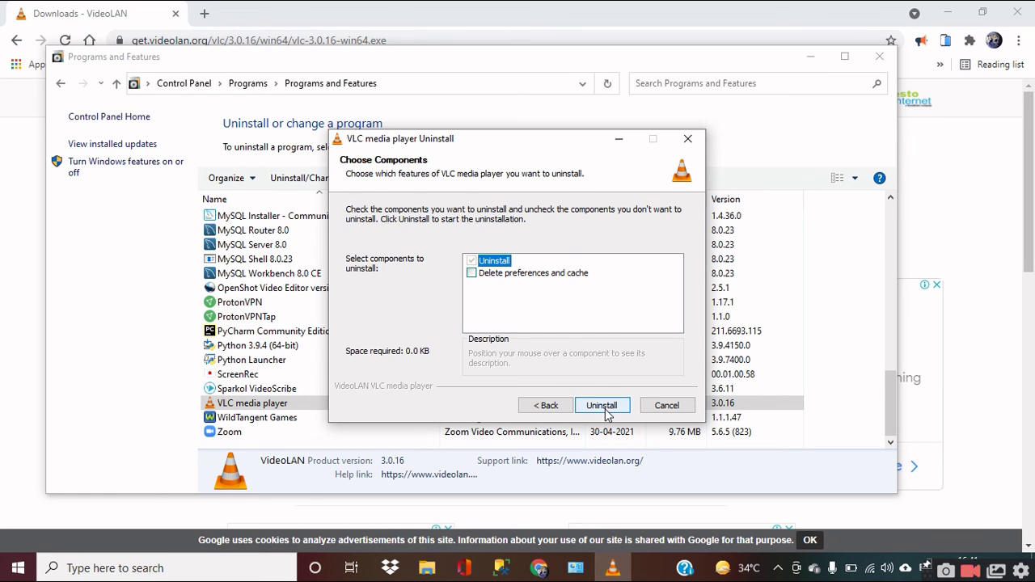
{"action": "left_click", "coordinate": [606, 409]}
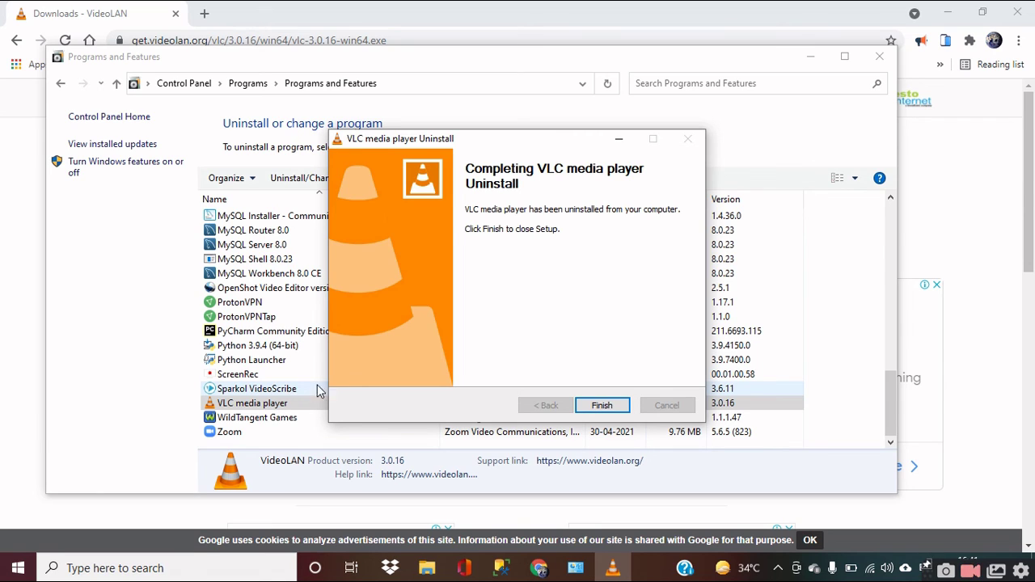
{"action": "left_click", "coordinate": [602, 405]}
- Refresh the installed programs list and check its end for any remaining VLC media player entry
{"action": "left_click", "coordinate": [606, 84]}
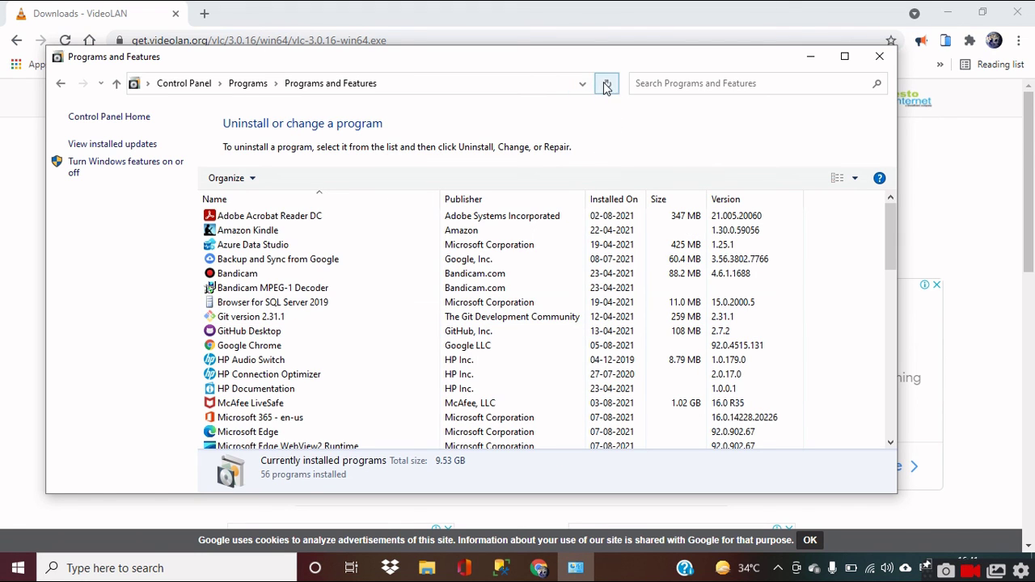
{"action": "left_click", "coordinate": [606, 84]}
{"action": "left_click_drag", "start_coordinate": [889, 243], "coordinate": [888, 420]}
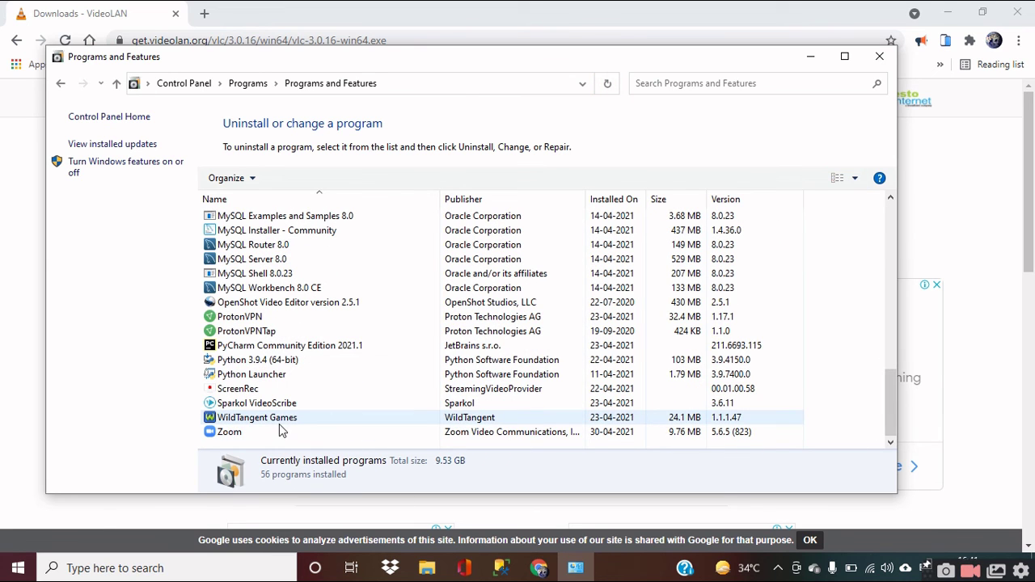